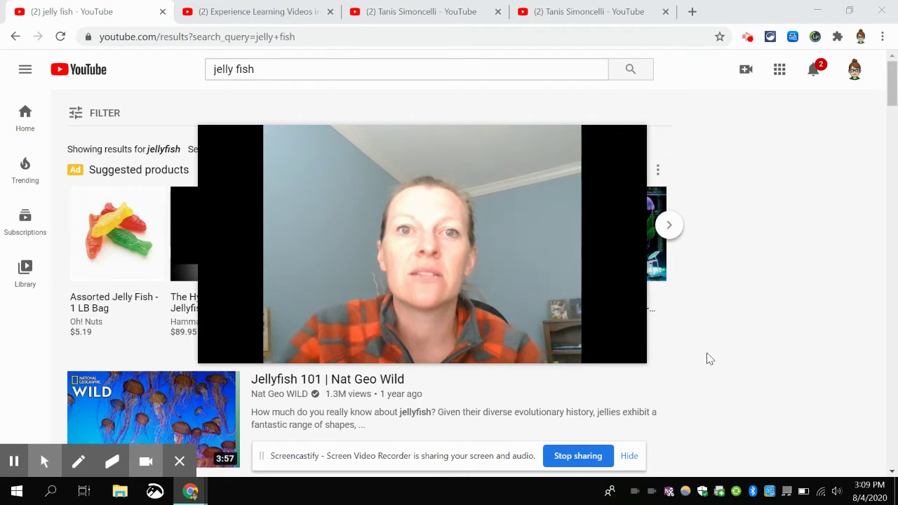
Step: Filter the jelly fish search results to short videos under 4 minutes
mouse_move(545, 252)
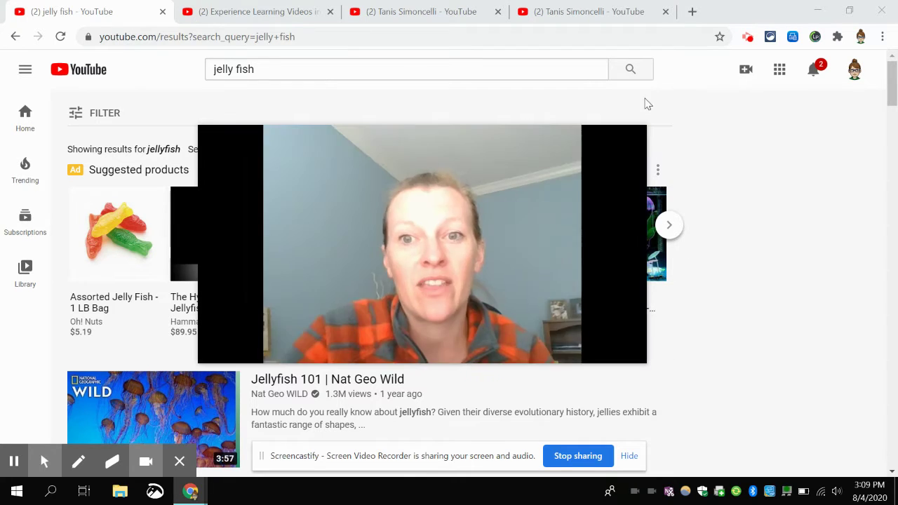
left_click(636, 137)
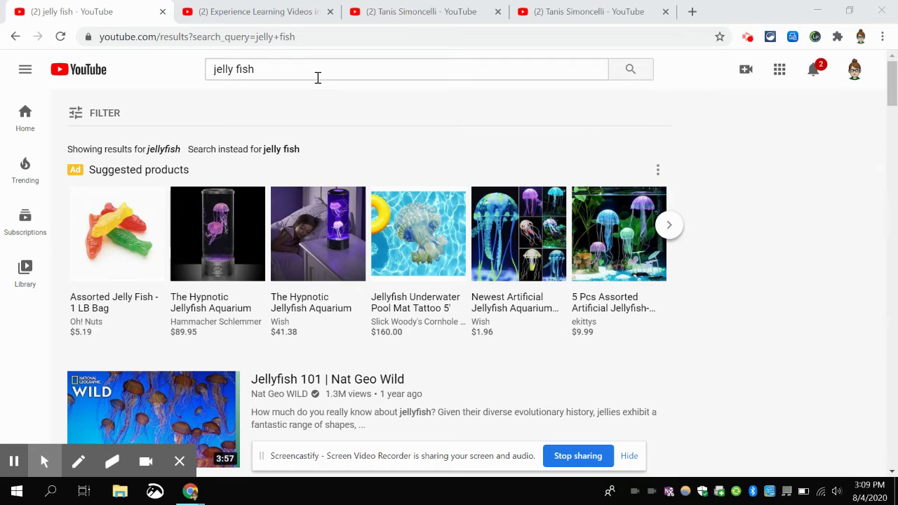
left_click(282, 69)
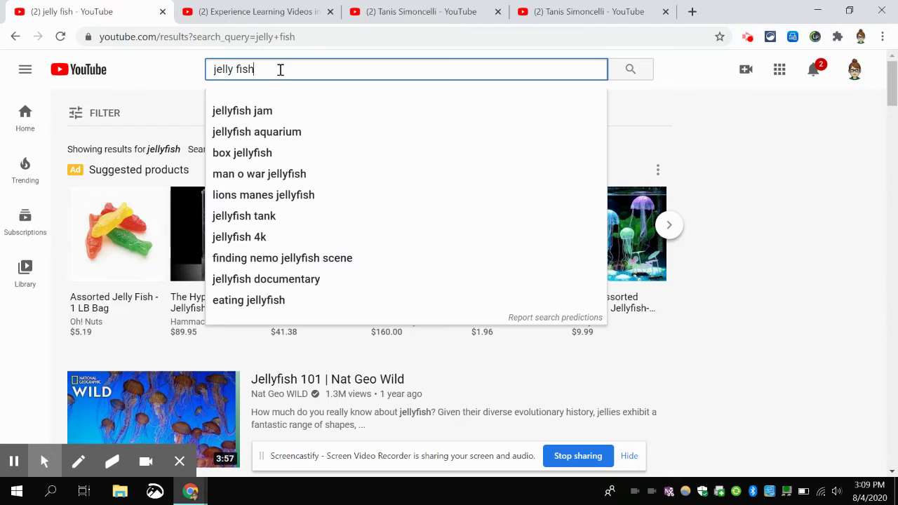
left_click(159, 89)
left_click(82, 116)
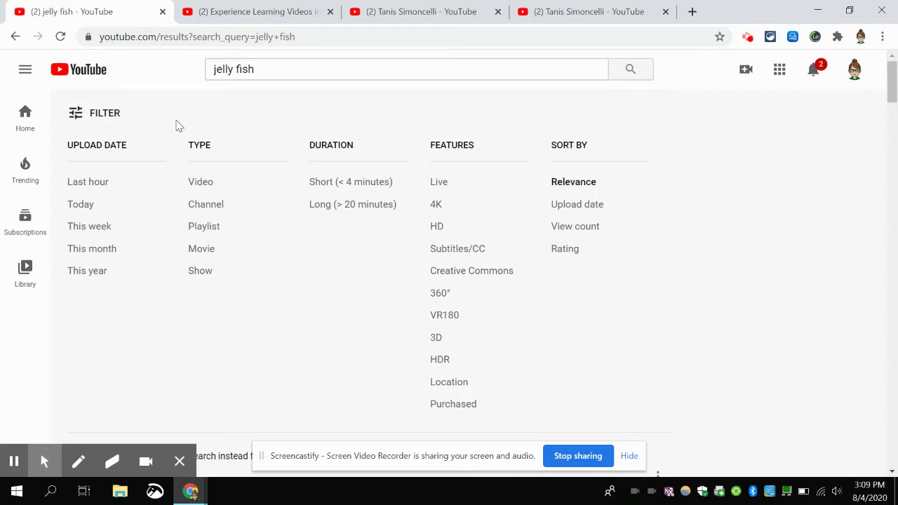
left_click(362, 184)
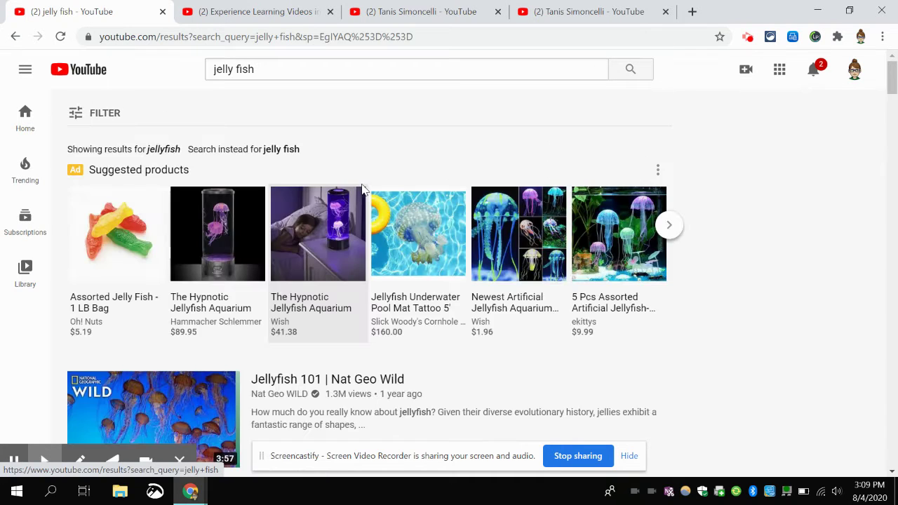
Step: Open the National Geographic video "See a Sea Turtle Devour a Jellyfish Like Spaghetti" from the filtered results and pause playback
left_click(105, 115)
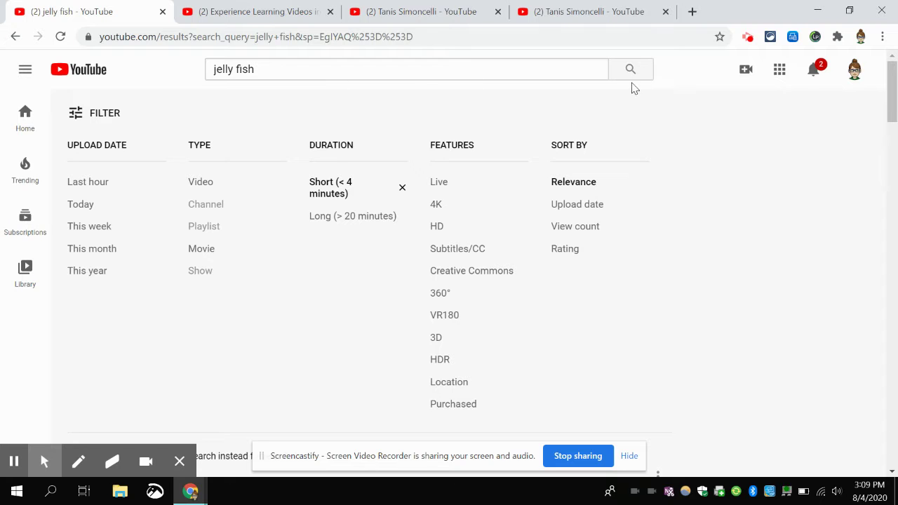
left_click(672, 226)
scroll(671, 226, "down", 3)
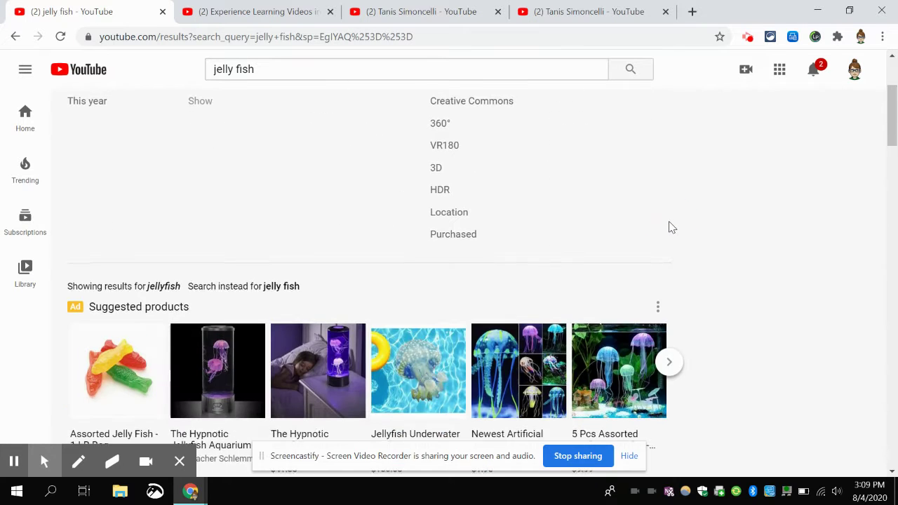
scroll(671, 227, "down", 7)
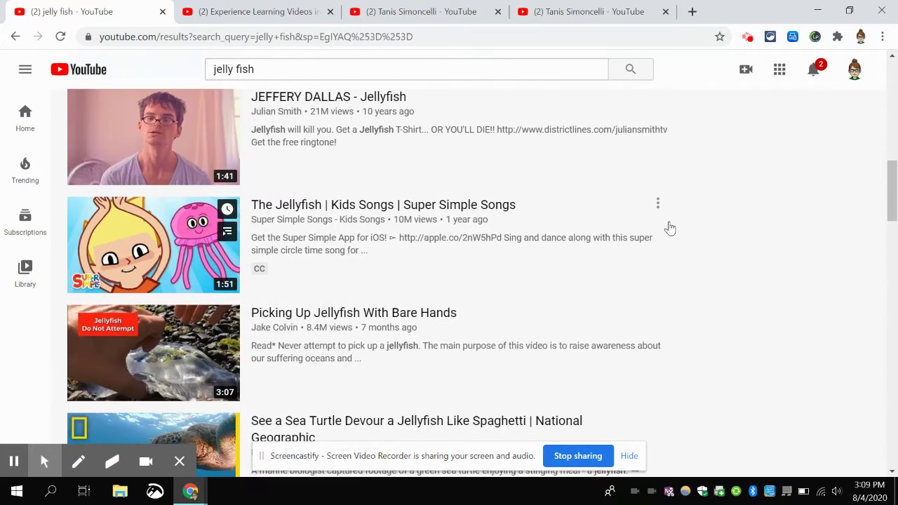
scroll(670, 227, "down", 2)
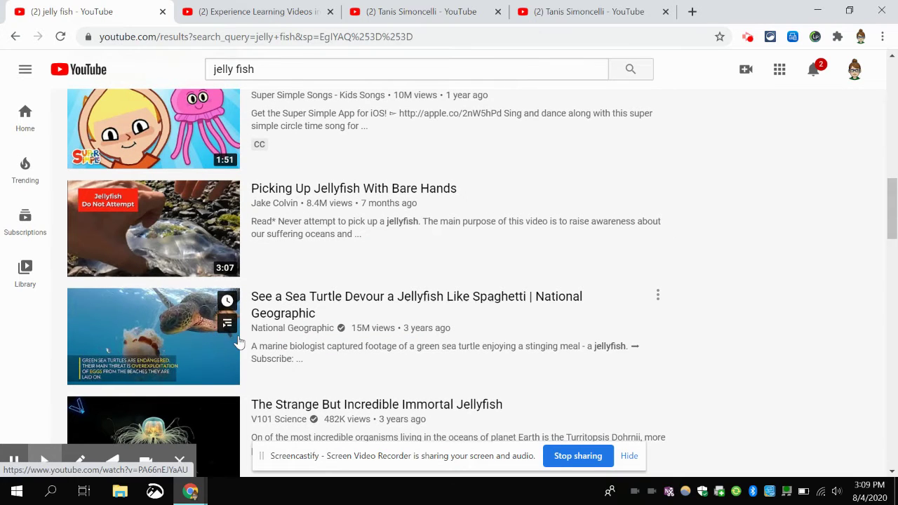
left_click(289, 299)
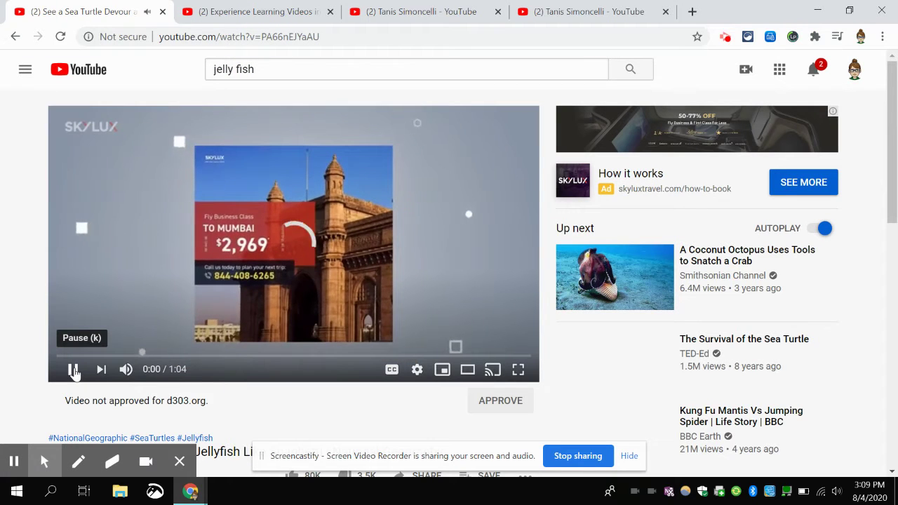
left_click(74, 371)
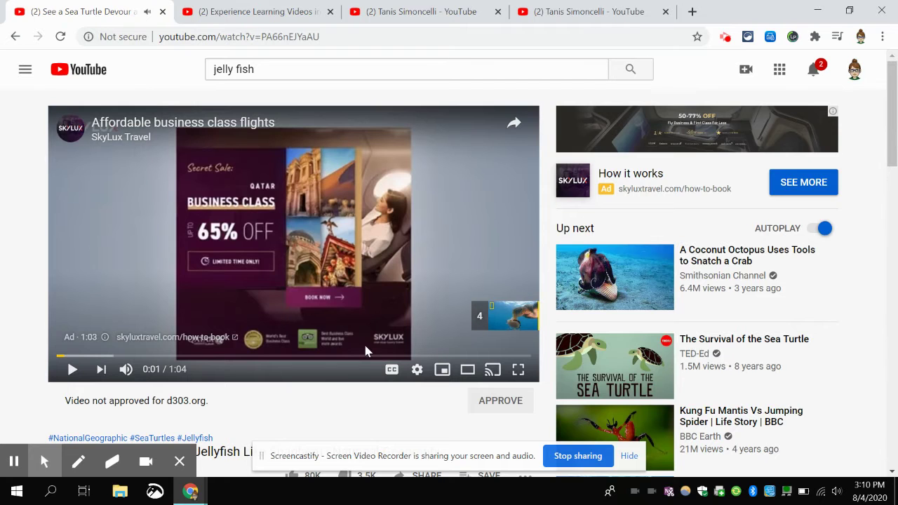
Step: Subscribe to the National Geographic channel, viewing its notification options, and open the account's notifications list
scroll(647, 355, "down", 4)
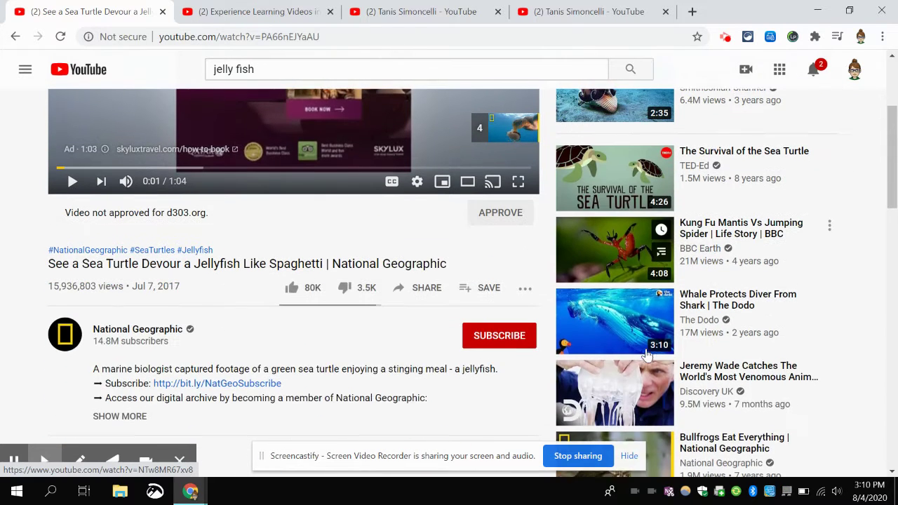
scroll(632, 336, "down", 3)
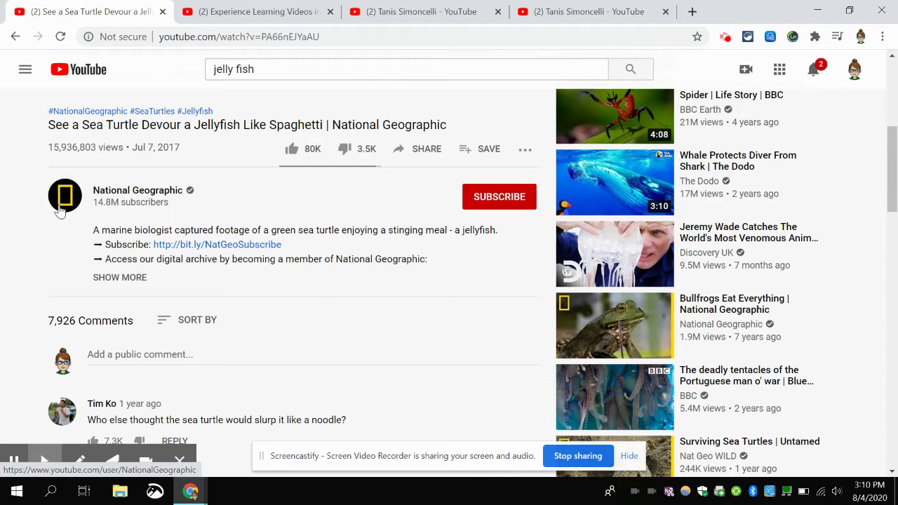
left_click(511, 200)
left_click(526, 199)
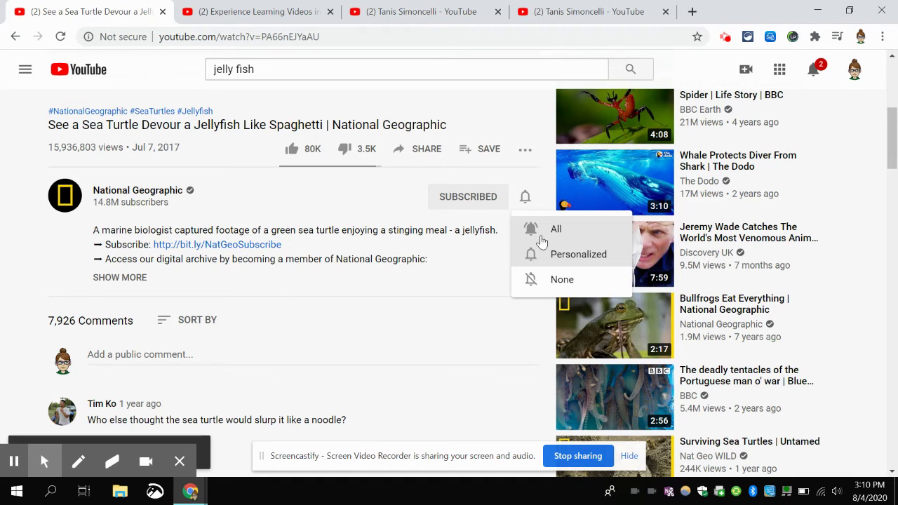
left_click(488, 255)
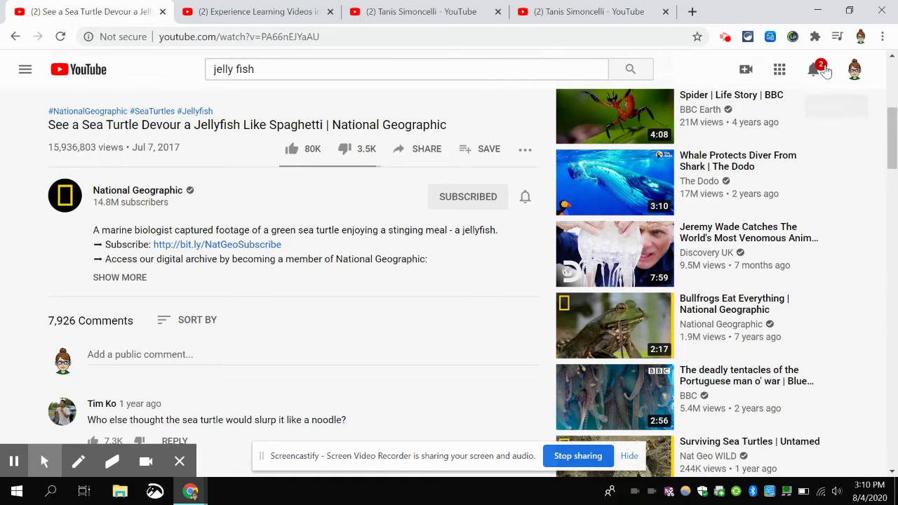
left_click(815, 70)
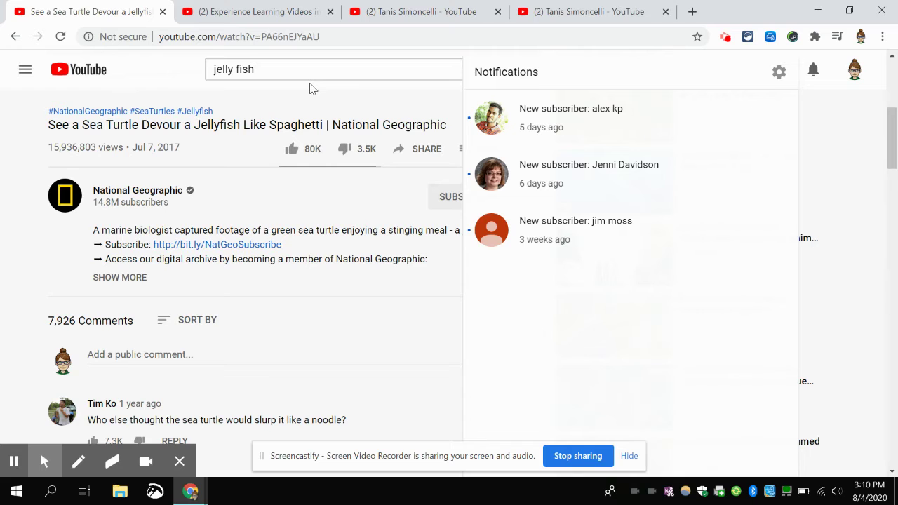
Step: Examine the videos and channel details of the already open "Experience Learning Videos in VR" playlist
left_click(274, 18)
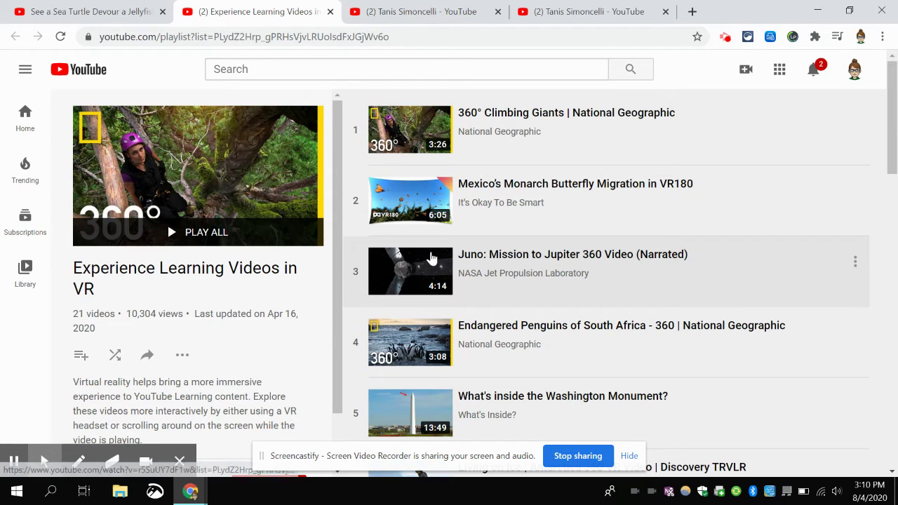
scroll(202, 311, "down", 1)
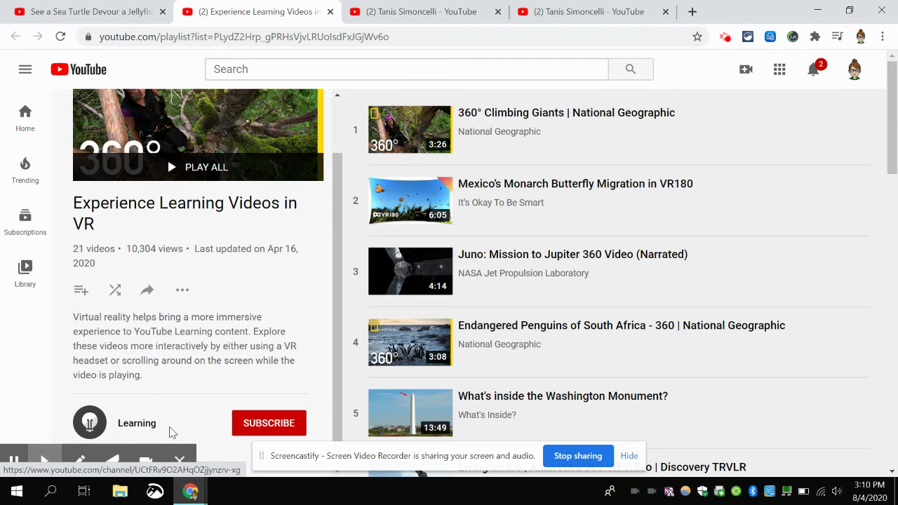
scroll(294, 366, "up", 1)
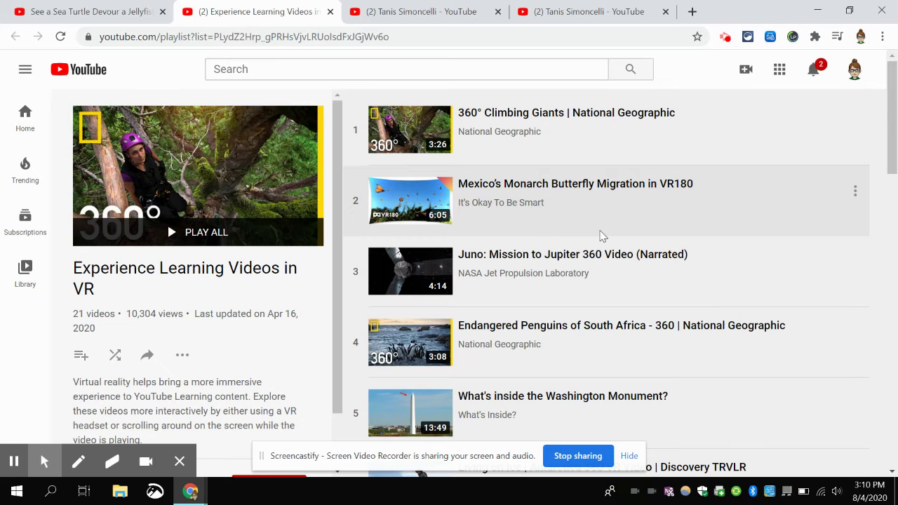
scroll(601, 236, "down", 6)
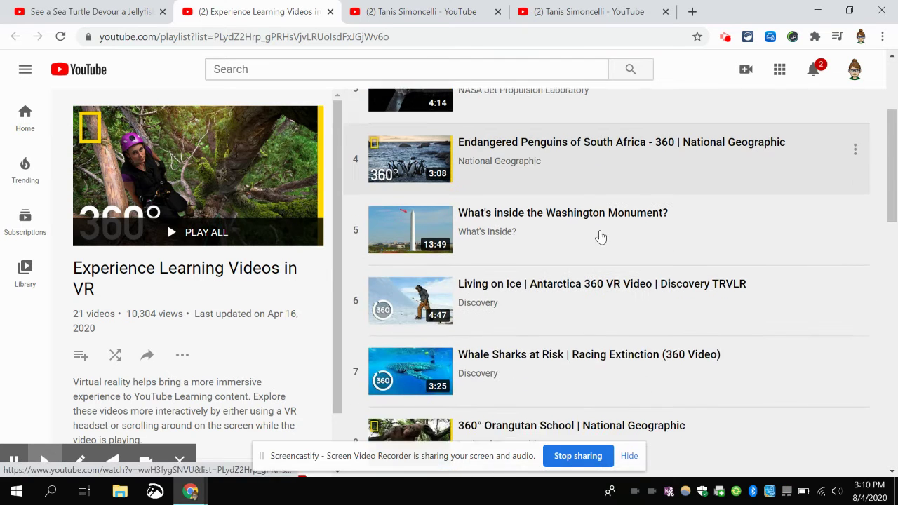
scroll(601, 237, "down", 3)
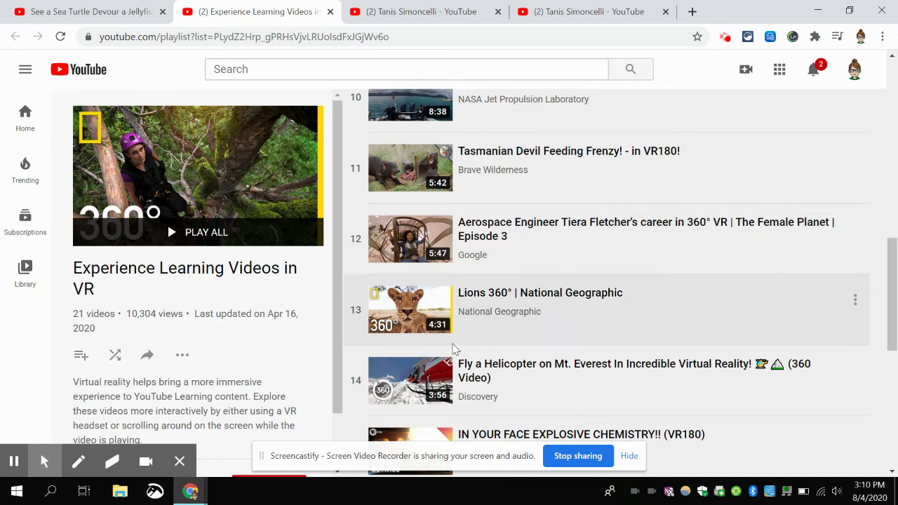
scroll(542, 338, "down", 3)
scroll(542, 338, "down", 1)
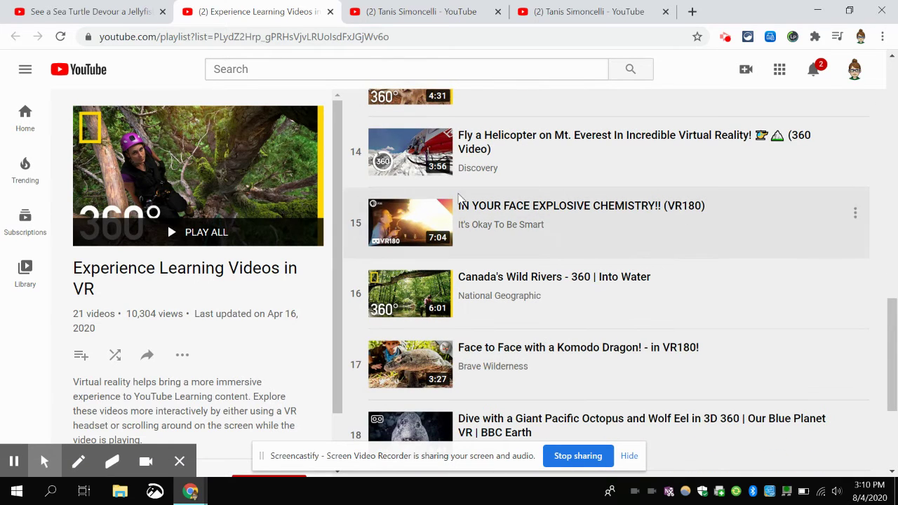
scroll(579, 309, "down", 3)
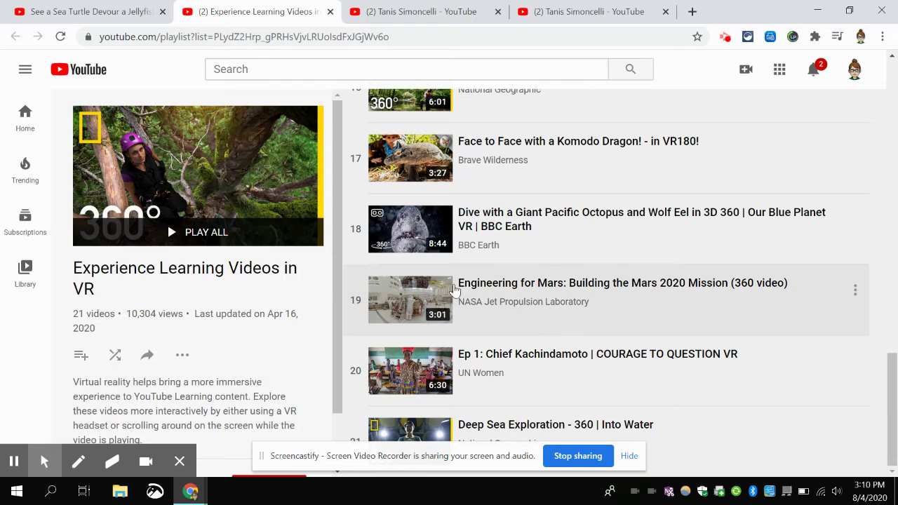
scroll(551, 340, "up", 1)
scroll(551, 341, "up", 11)
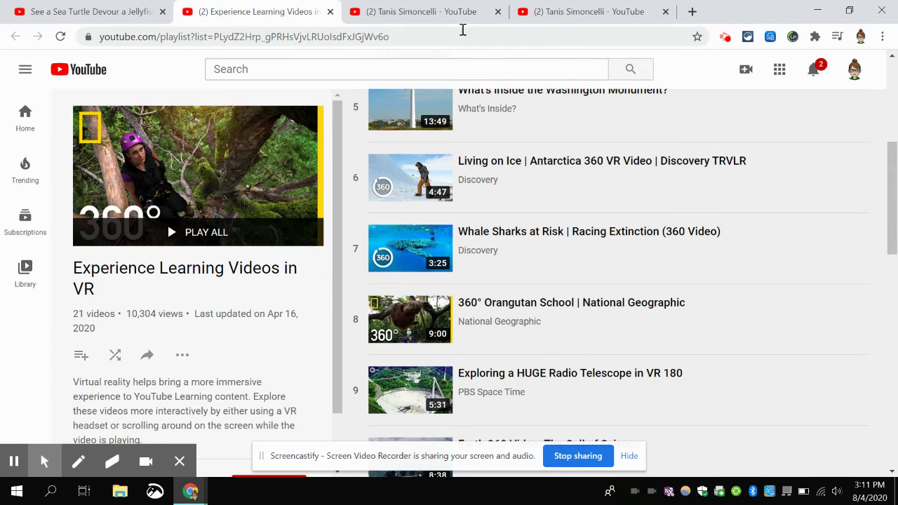
Step: Switch to the open Teaching with Tech channel page and open the full "On Demand Google Meet PD" playlist from its created playlists
left_click(435, 14)
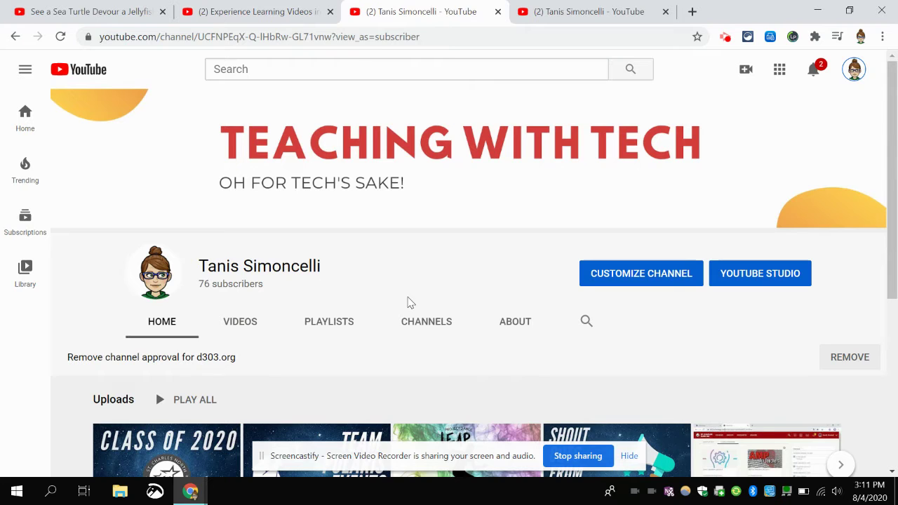
scroll(426, 297, "down", 2)
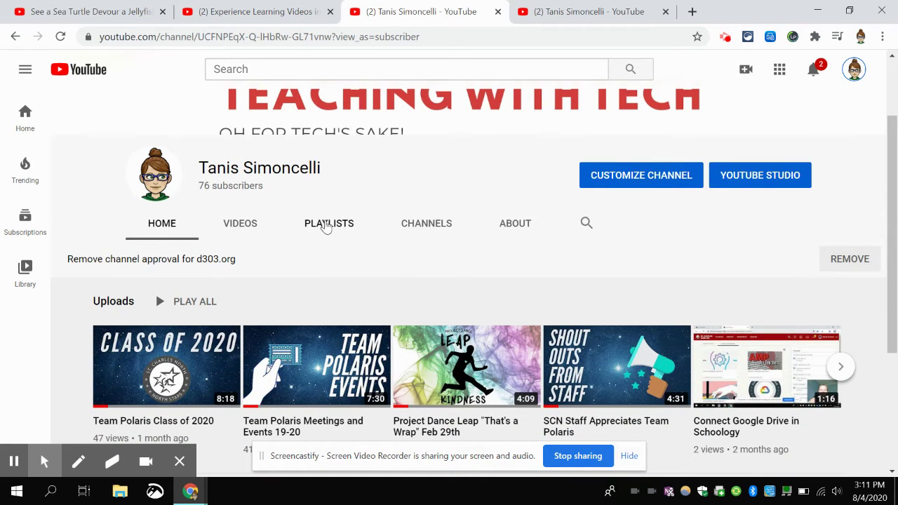
left_click(325, 231)
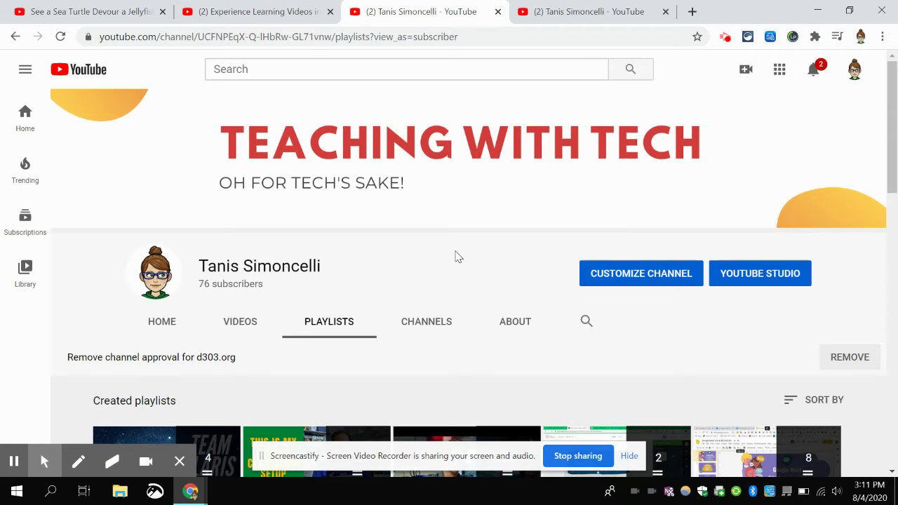
scroll(454, 256, "down", 2)
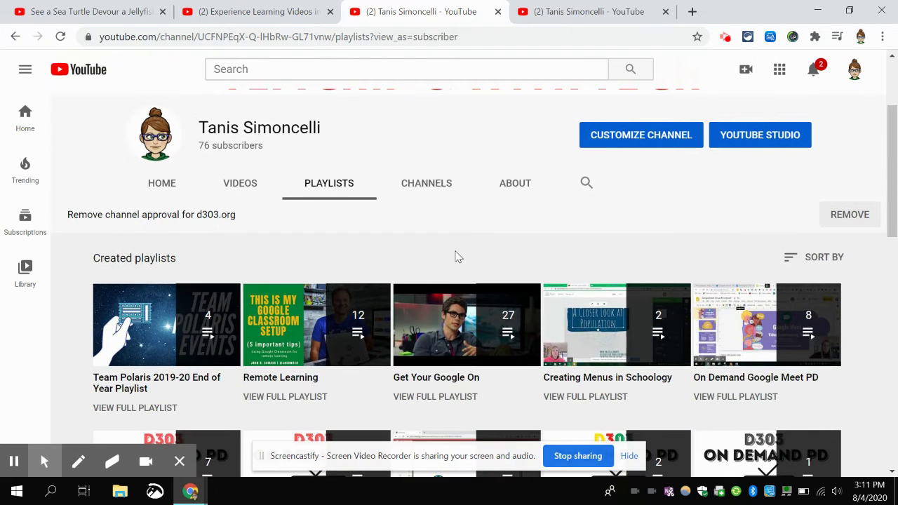
scroll(455, 257, "down", 1)
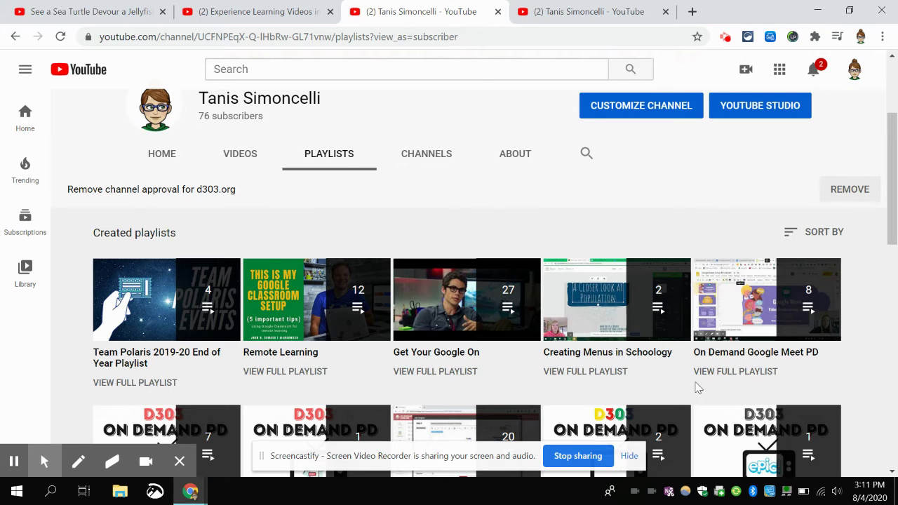
left_click(748, 372)
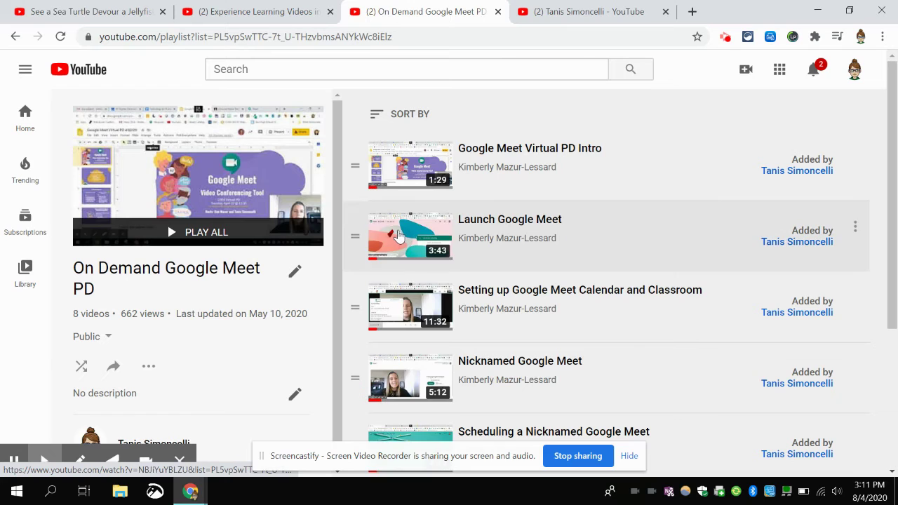
Step: Try reordering the "Google Meet Virtual PD Intro" video in the playlist and view the playlist's sharing options
mouse_move(356, 167)
left_mouse_down()
mouse_move(355, 259)
mouse_move(355, 176)
left_mouse_up()
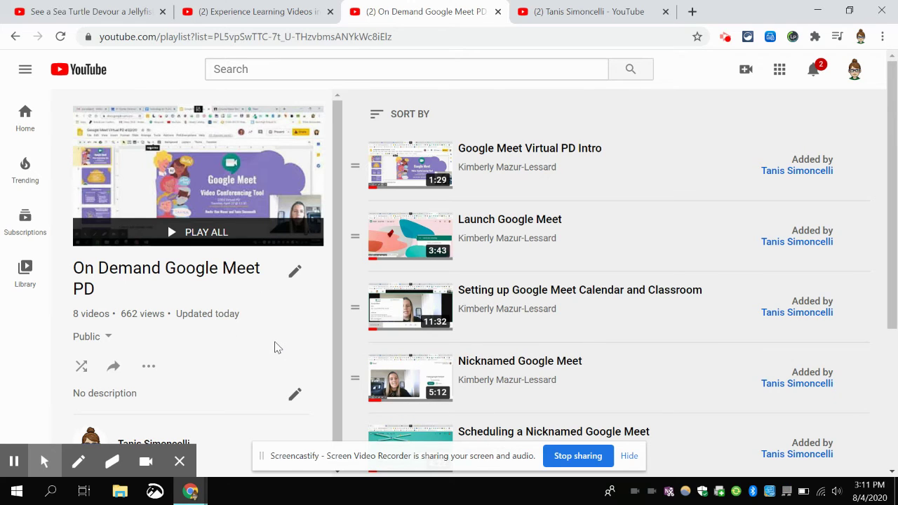
left_click(275, 346)
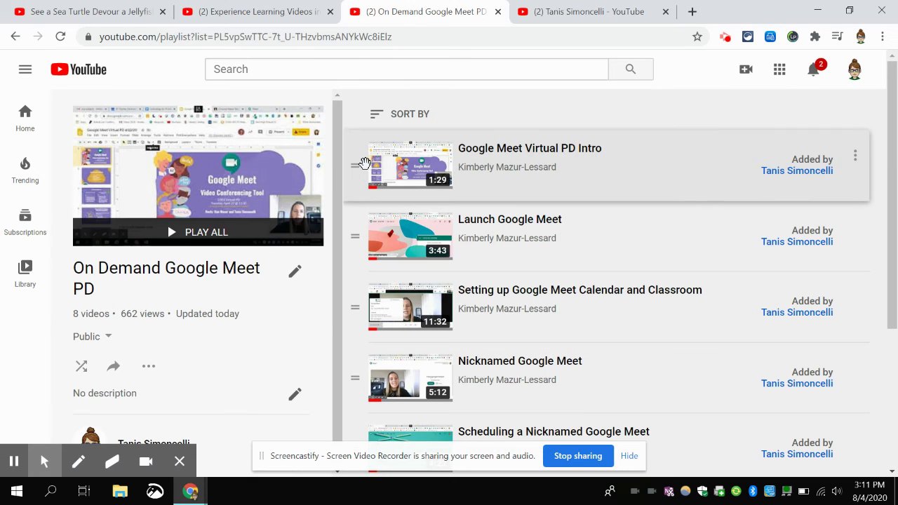
left_click(115, 367)
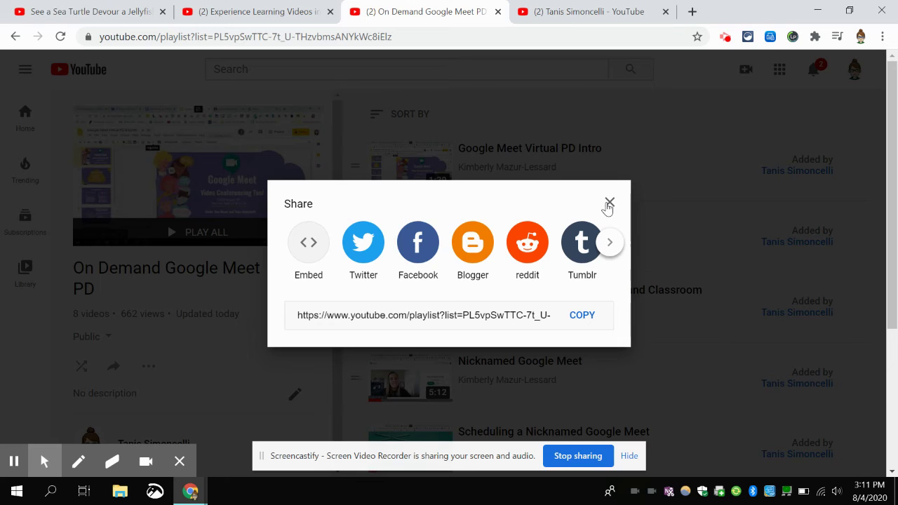
left_click(609, 204)
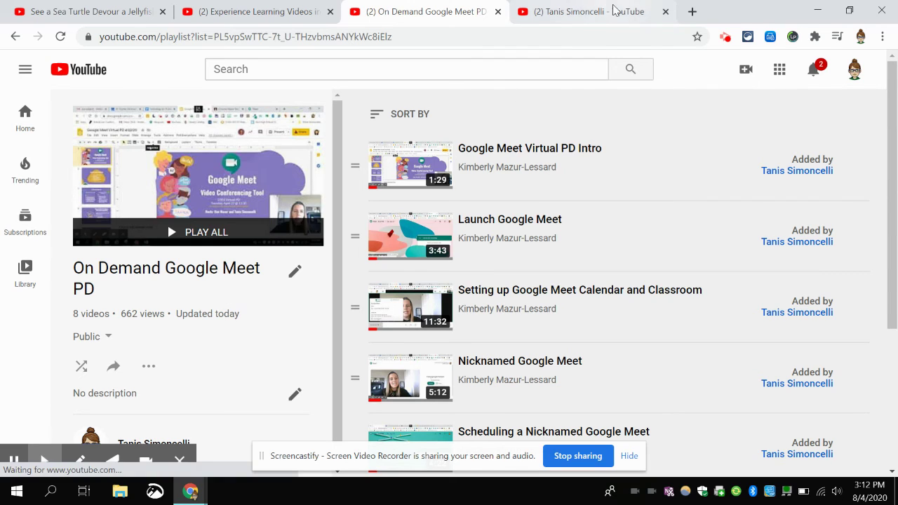
Step: Switch to the other open Teaching with Tech channel page and browse its created playlists
left_click(579, 12)
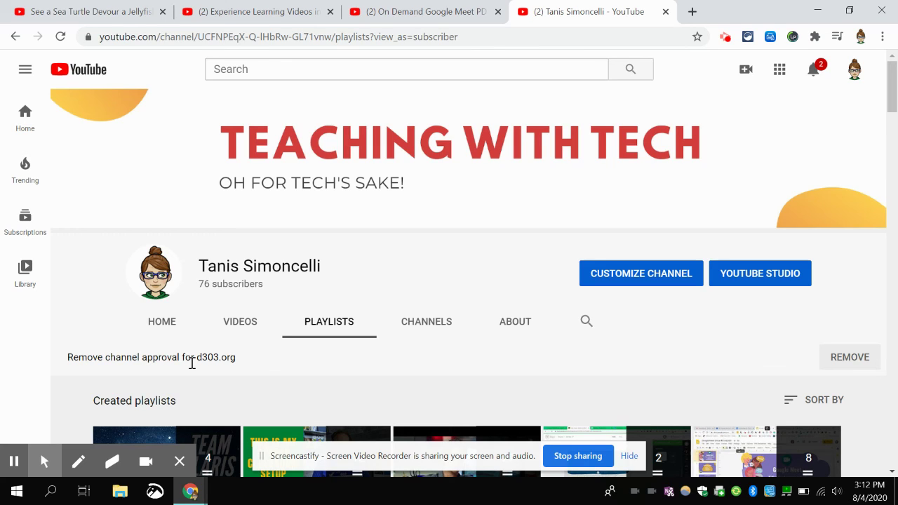
left_click(586, 357)
scroll(579, 359, "down", 1)
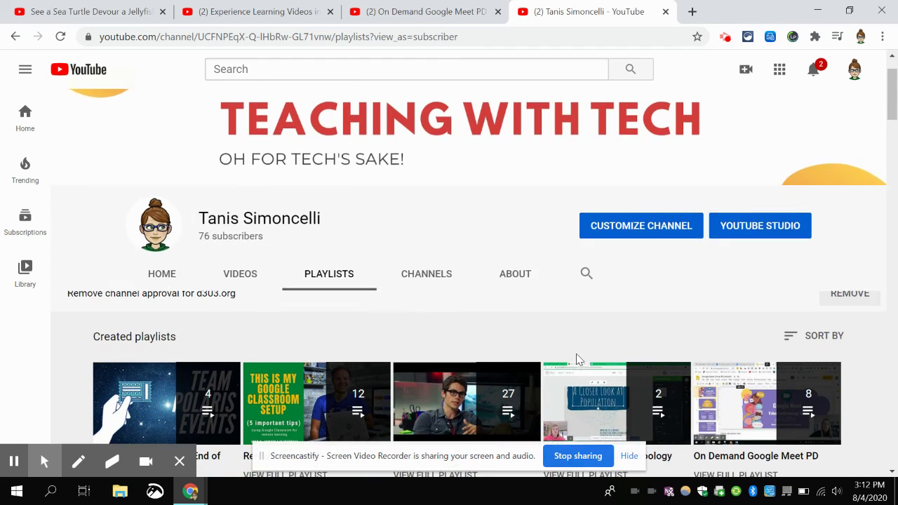